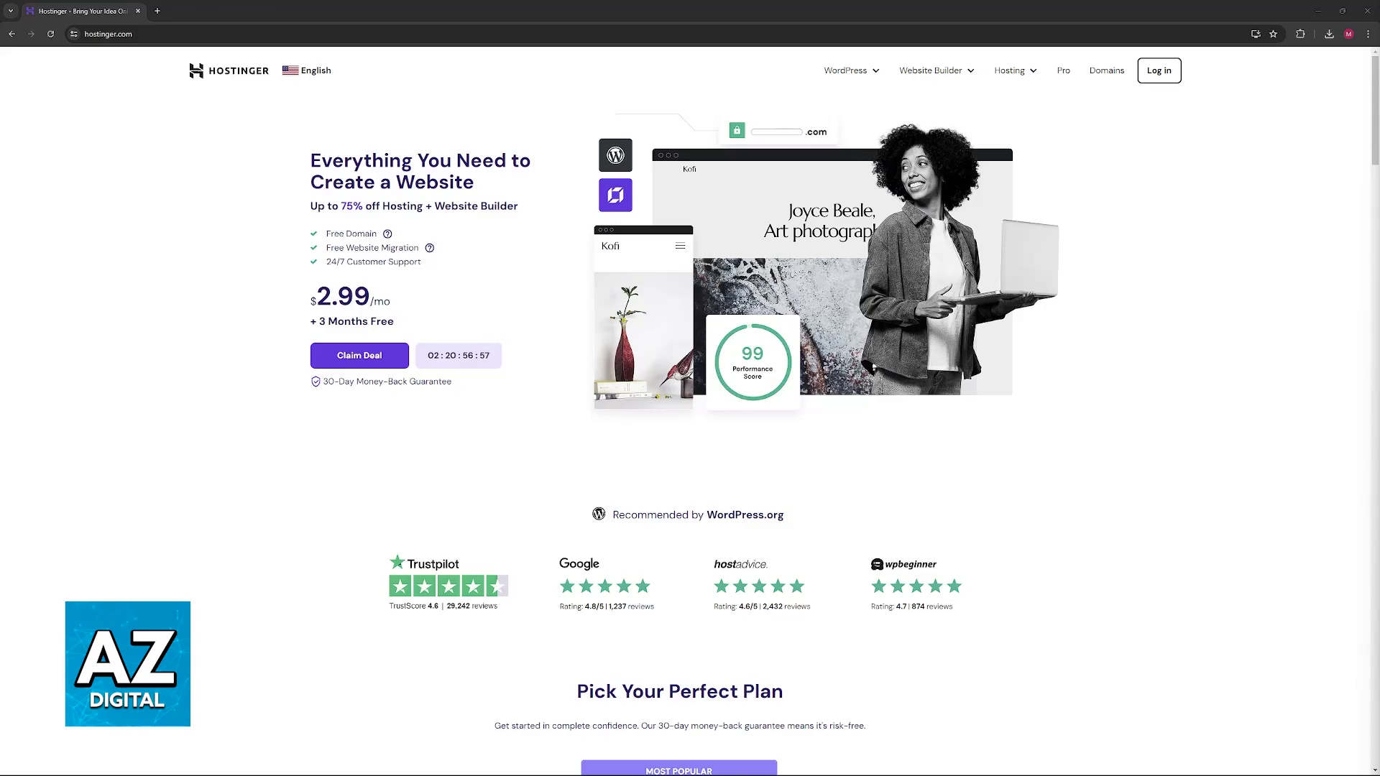
scroll(1160, 392, down, 4)
scroll(1042, 373, down, 4)
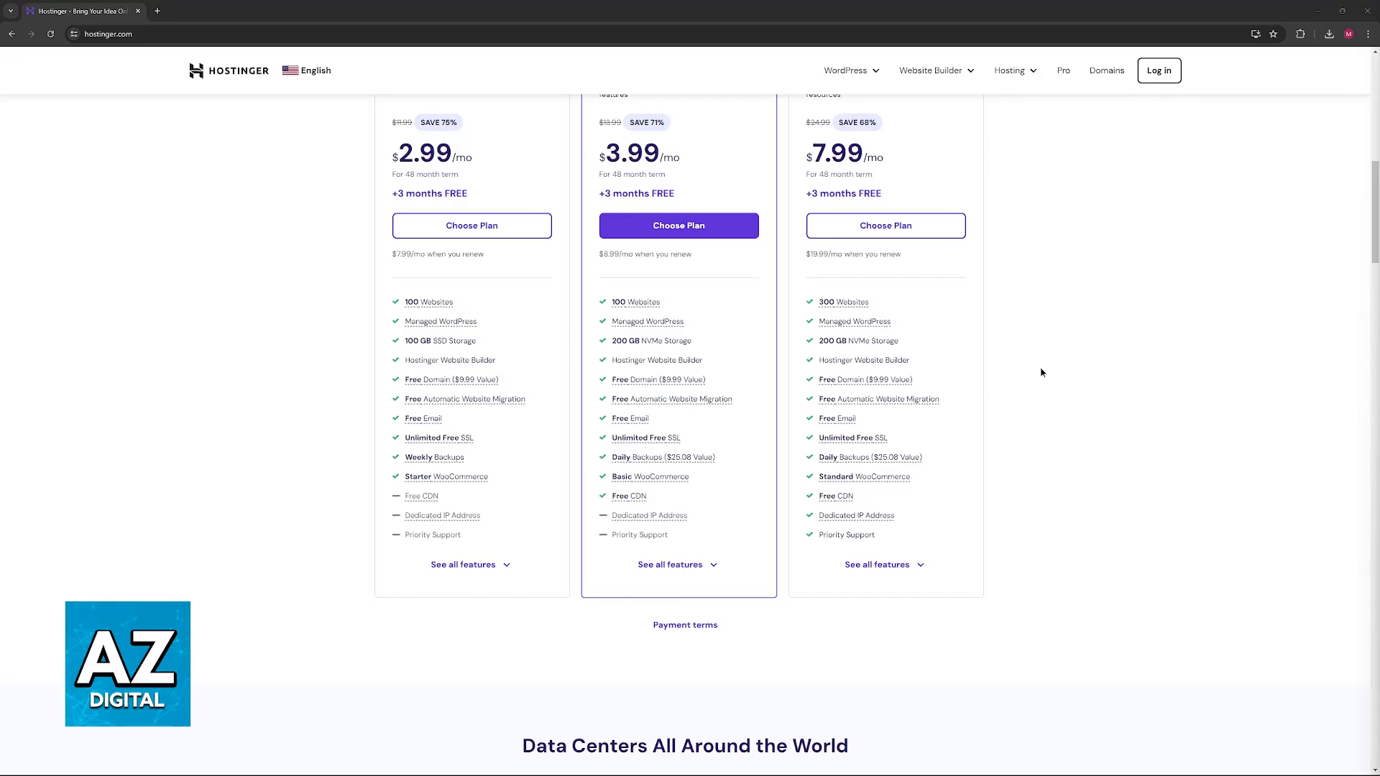
scroll(1042, 373, up, 3)
scroll(1041, 373, up, 3)
scroll(1042, 373, up, 3)
scroll(1042, 373, up, 3)
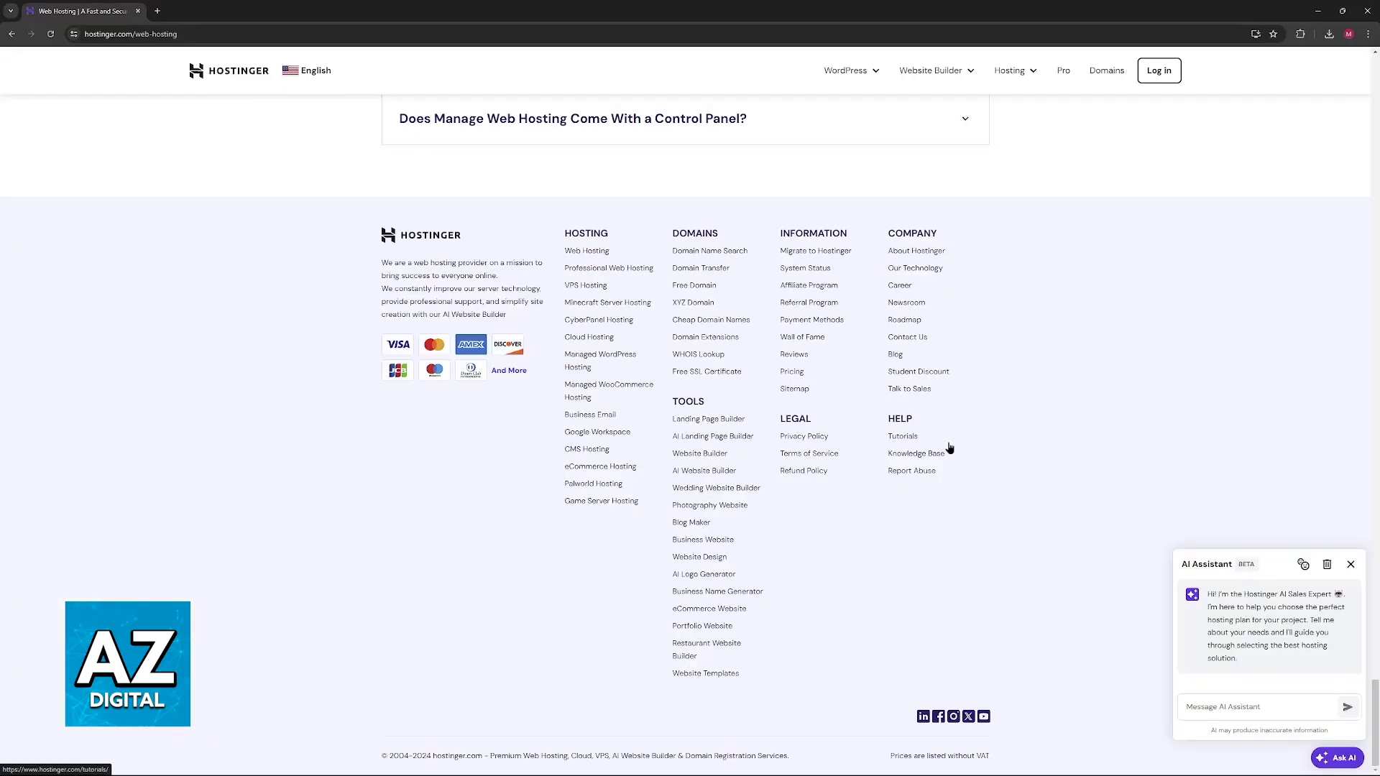
click(904, 442)
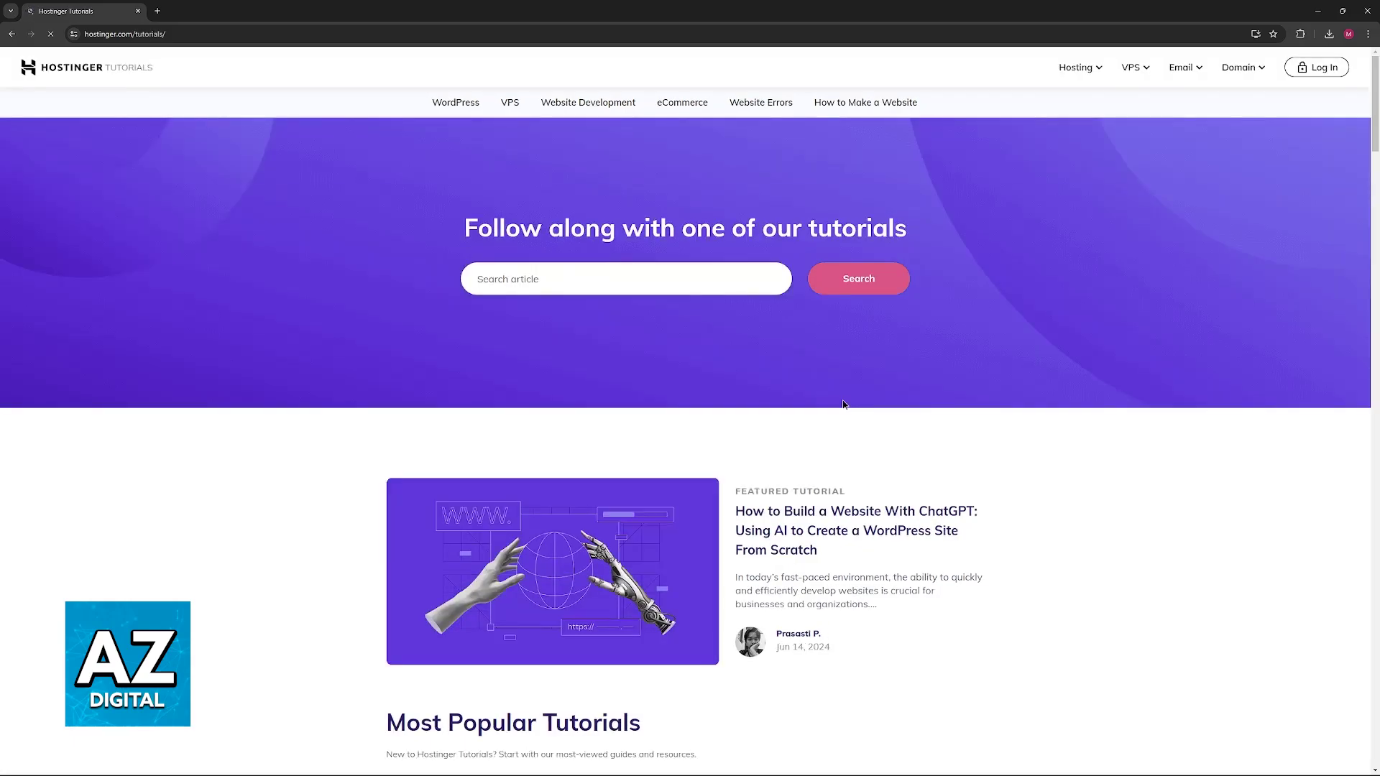